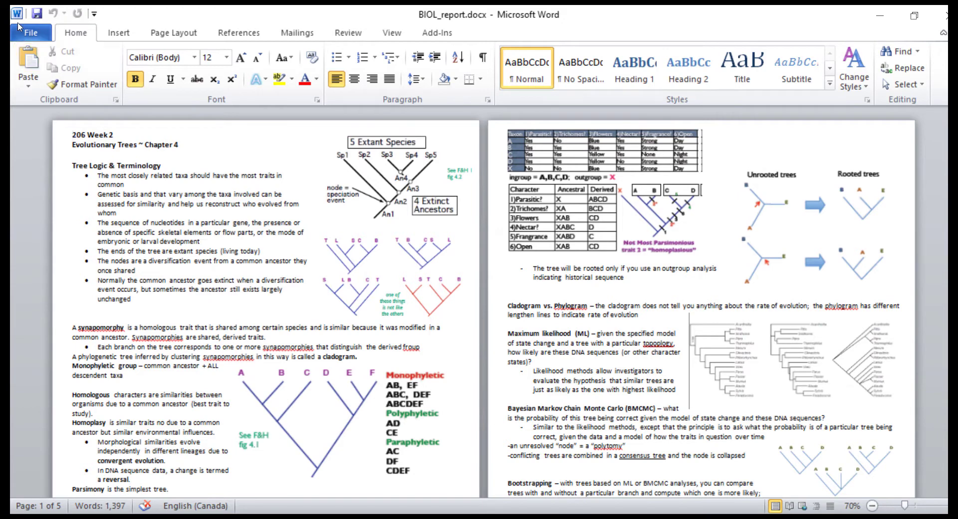
Step: Print BIOL_report.docx from Word to the PDF Creator Plus 7.0 printer
left_click(31, 32)
left_click(35, 230)
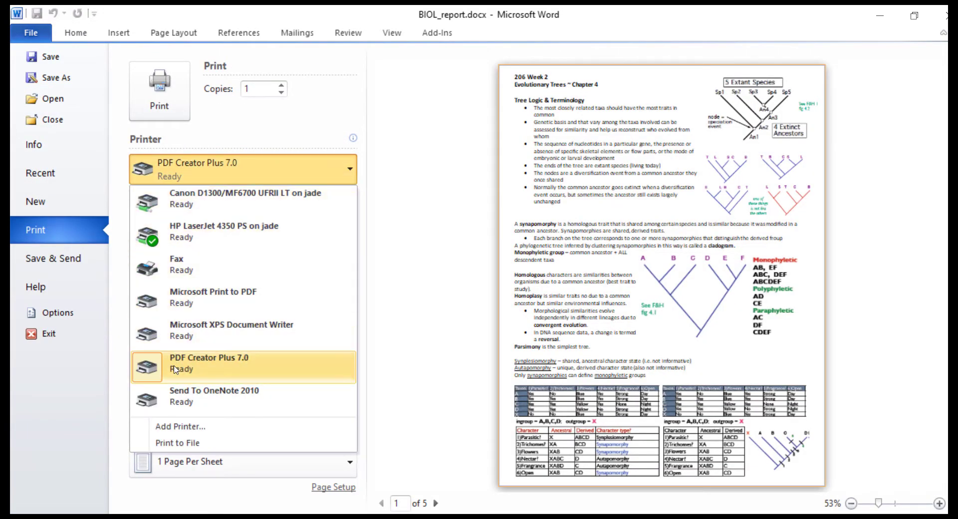
left_click(119, 247)
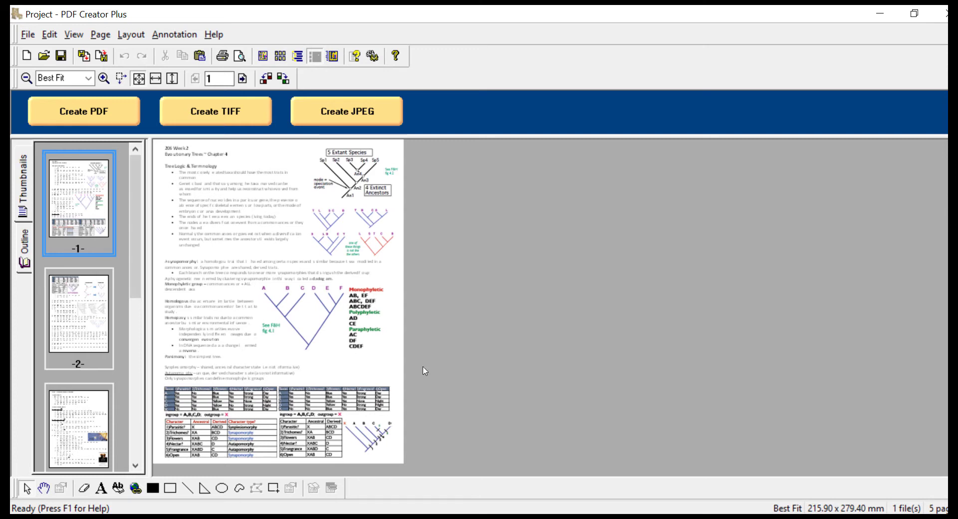
Step: Switch to the Photos window showing BIOL_image.JPG
left_click(452, 457)
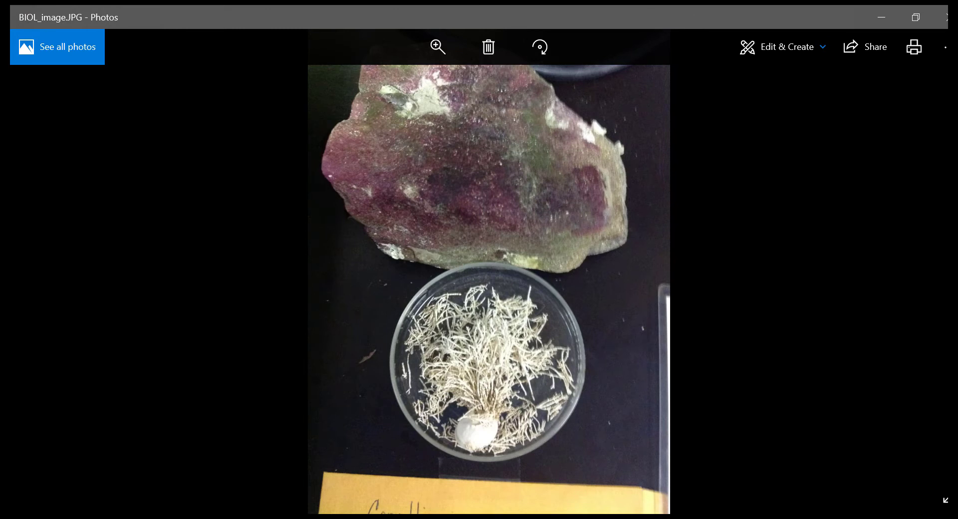
Step: Print BIOL_image.JPG from Photos to the PDF Creator Plus 7.0 printer
left_click(923, 50)
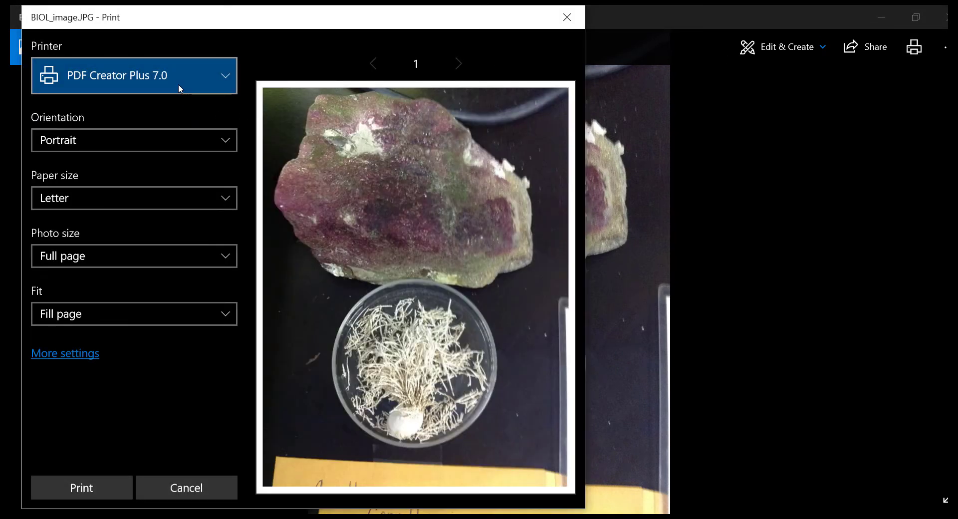
left_click(177, 83)
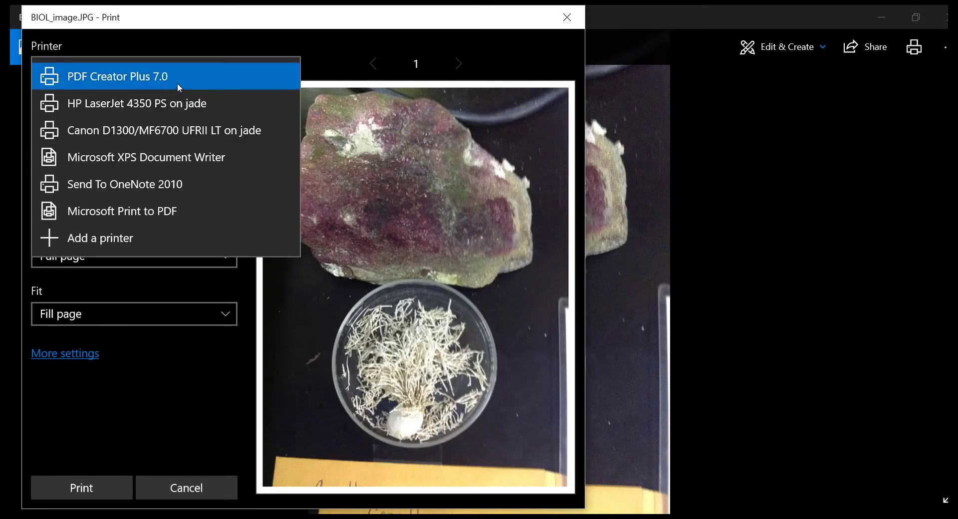
left_click(178, 83)
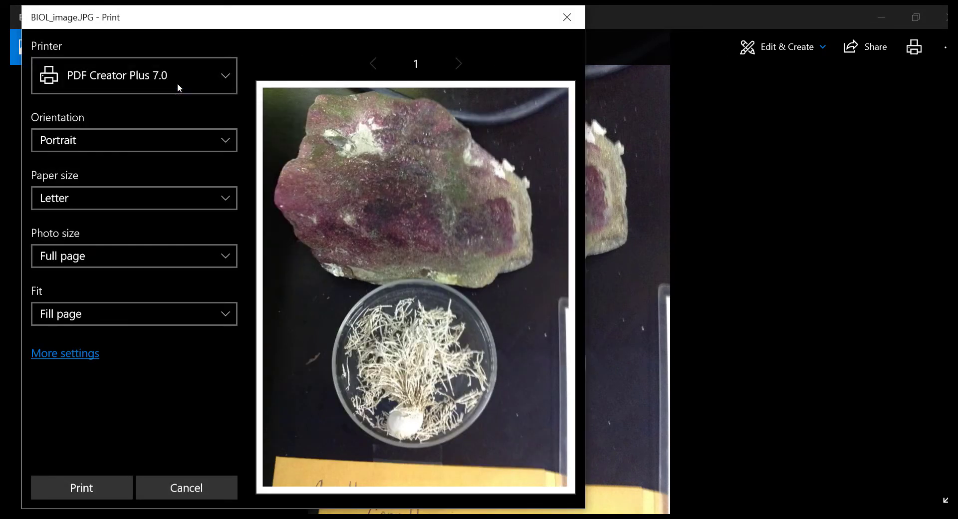
left_click(115, 487)
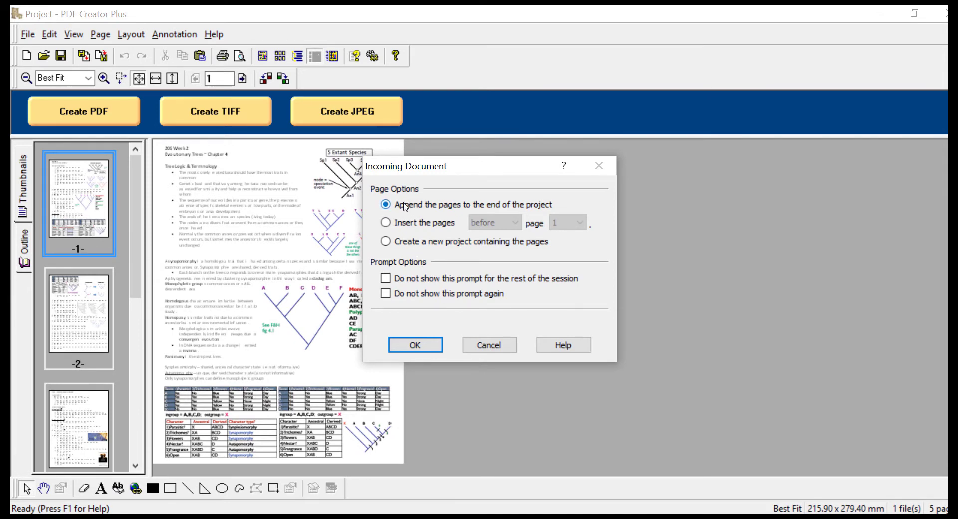
Step: Append the incoming photo to the project's end and display it as page 6
left_click(418, 348)
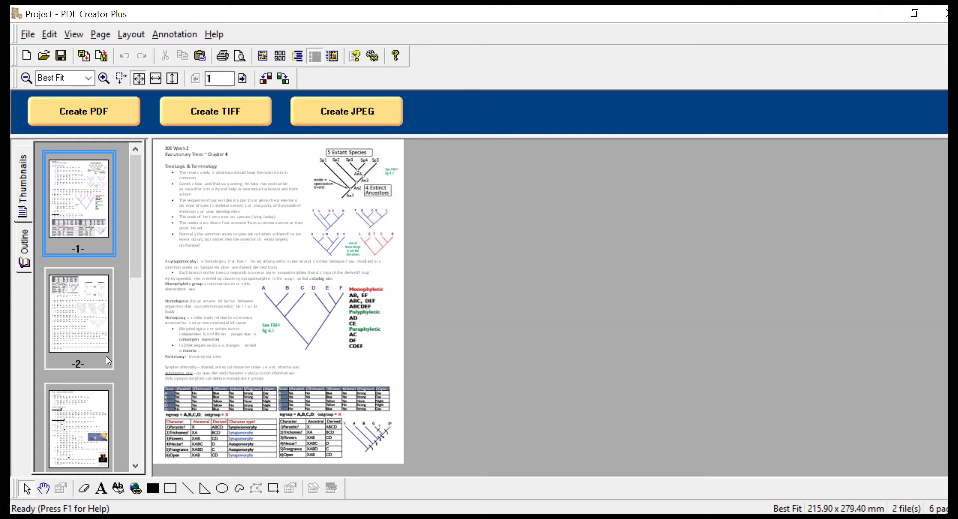
scroll(107, 360, "down", 5)
left_click(99, 328)
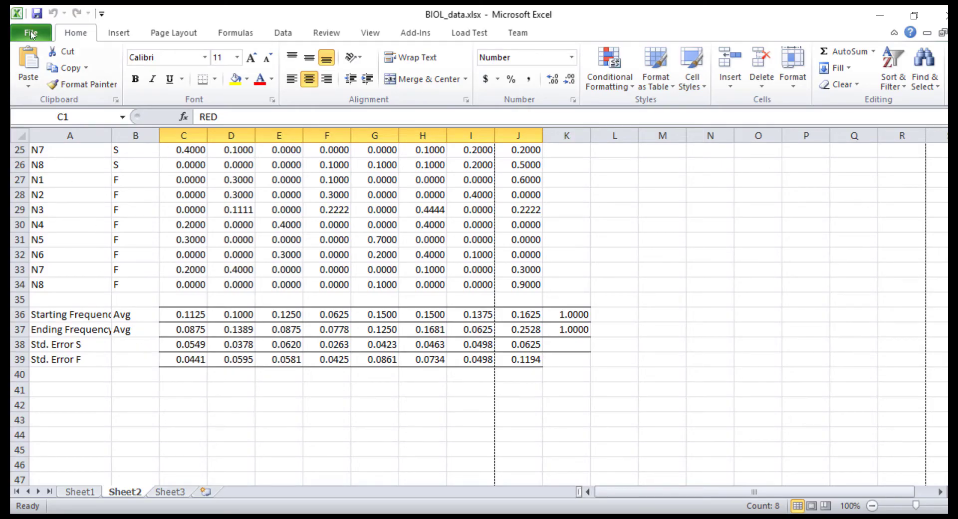
Step: Print the BIOL_data workbook from Excel to the PDF Creator Plus 7.0 printer
scroll(258, 305, "up", 8)
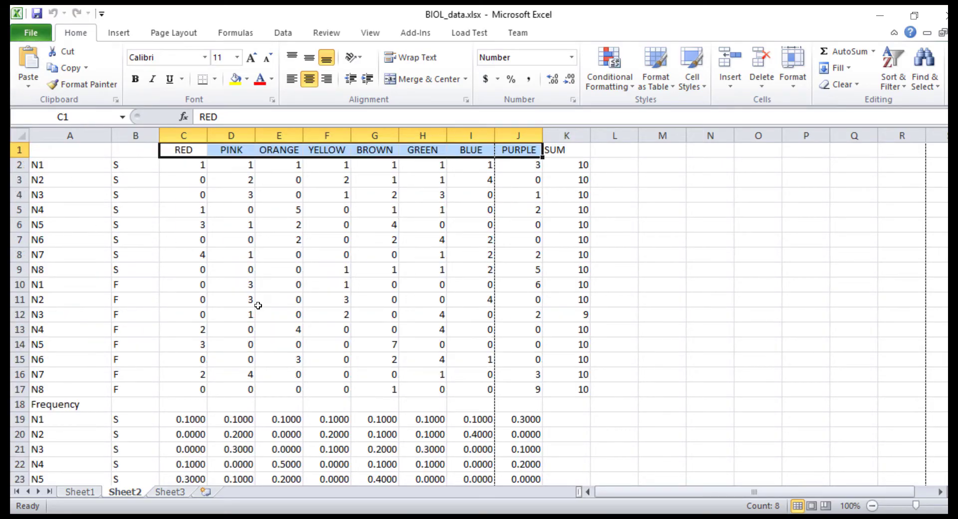
left_click(31, 33)
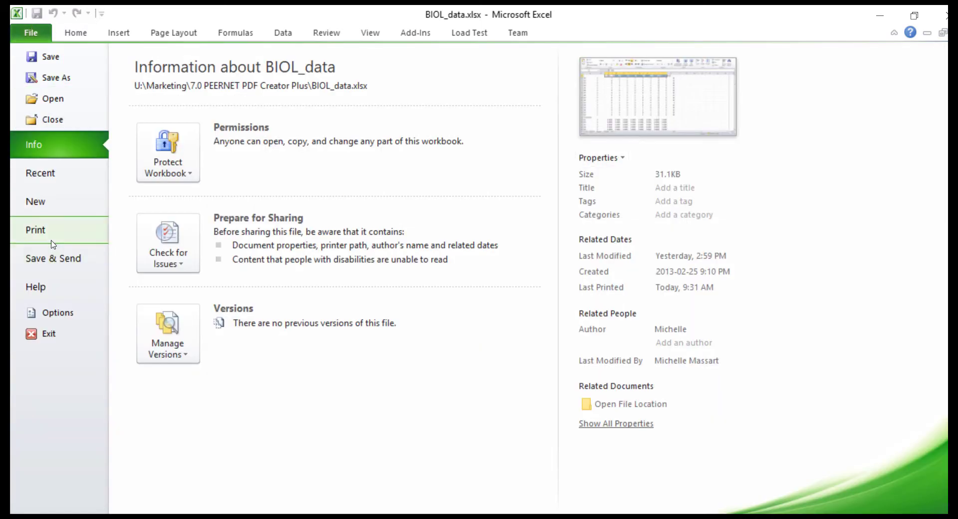
left_click(37, 229)
left_click(223, 166)
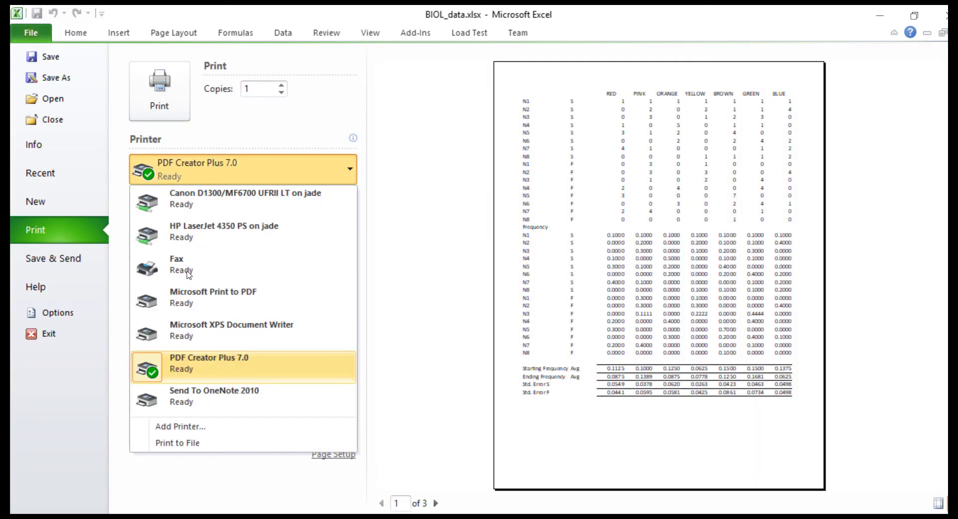
left_click(188, 365)
left_click(160, 89)
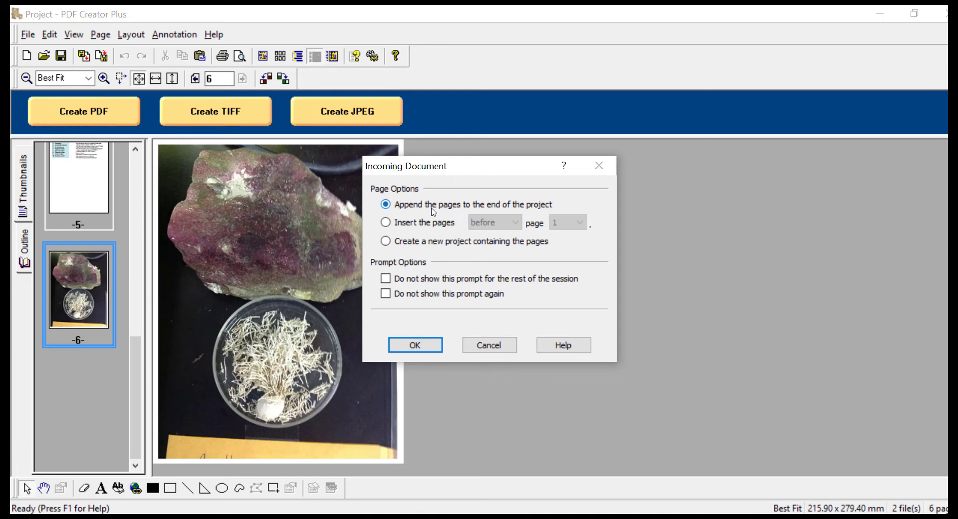
Step: Append the spreadsheet pages to the project and view the table on page 7
left_click(434, 344)
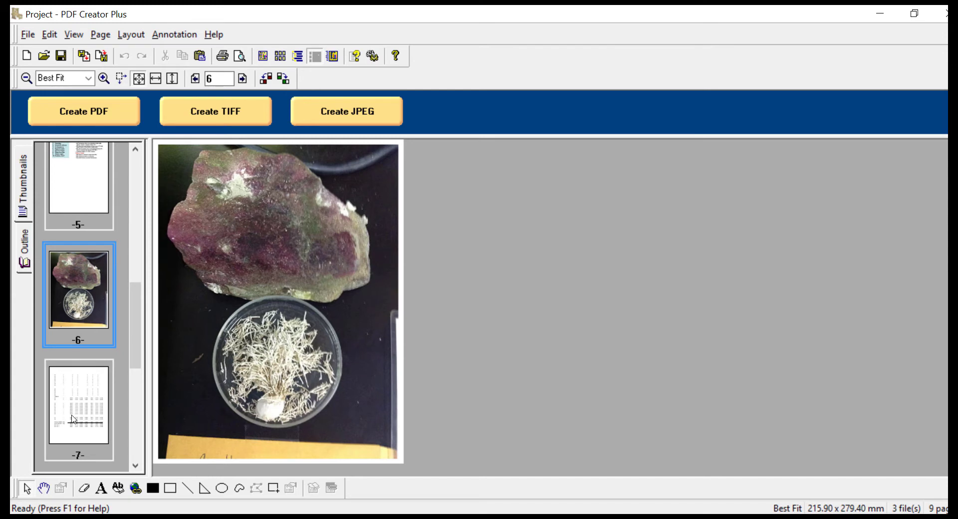
left_click(72, 419)
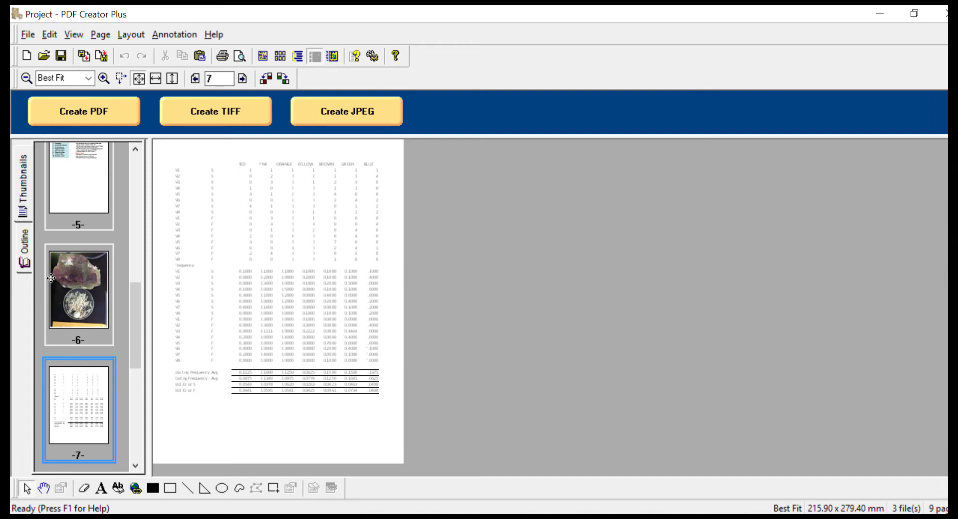
Step: Drag the photo page from position 6 up to sit right after page 1
left_click(72, 319)
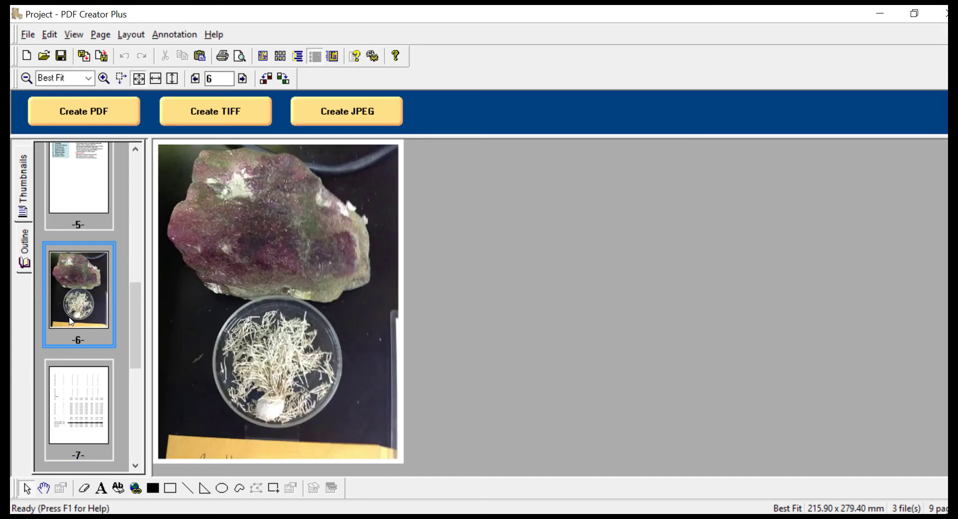
left_click_drag(71, 321, 76, 125)
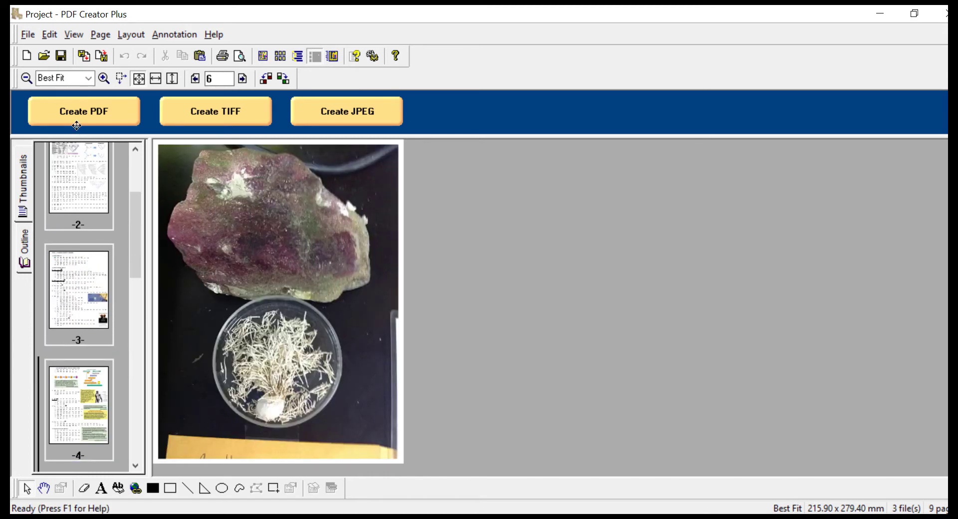
mouse_move(76, 125)
left_mouse_down()
mouse_move(67, 256)
mouse_move(48, 172)
left_mouse_up()
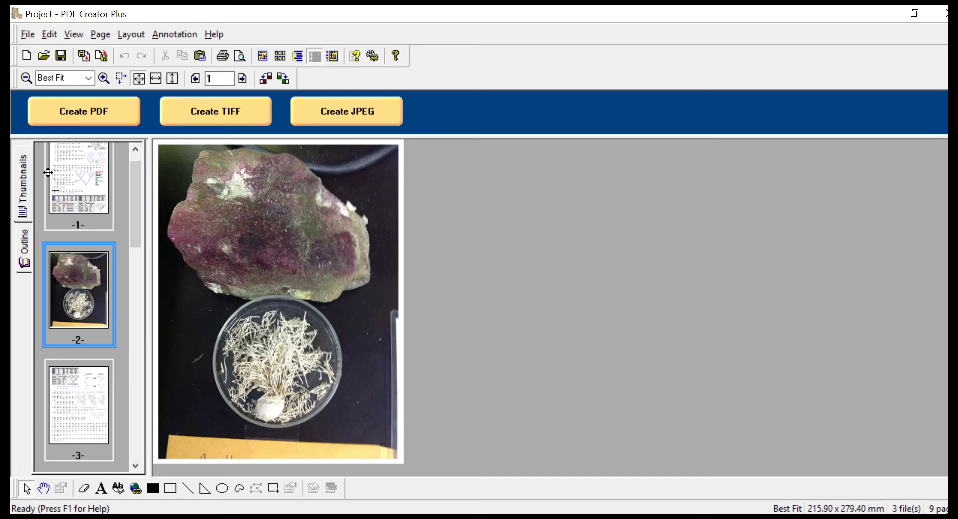
Step: Open the Page > Move Range dialog and cancel it, leaving the order unchanged
left_click(101, 34)
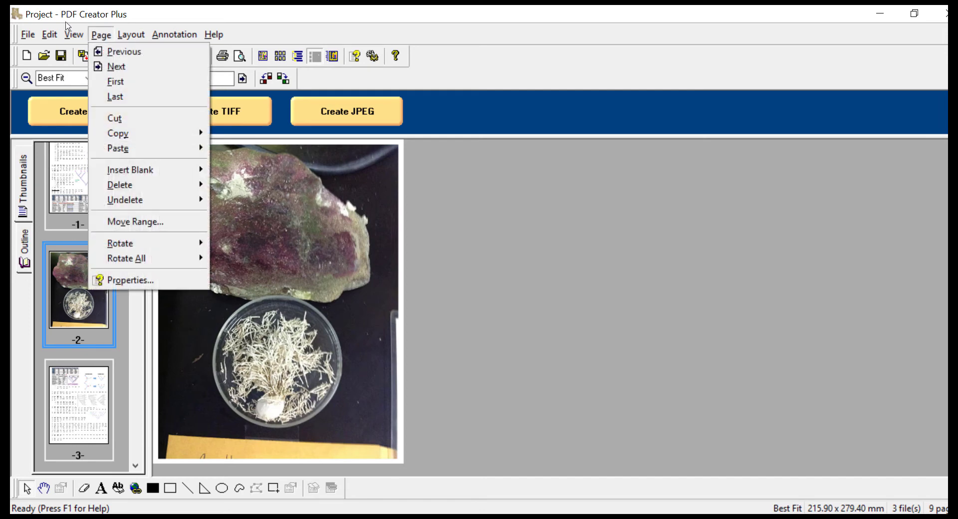
left_click(112, 223)
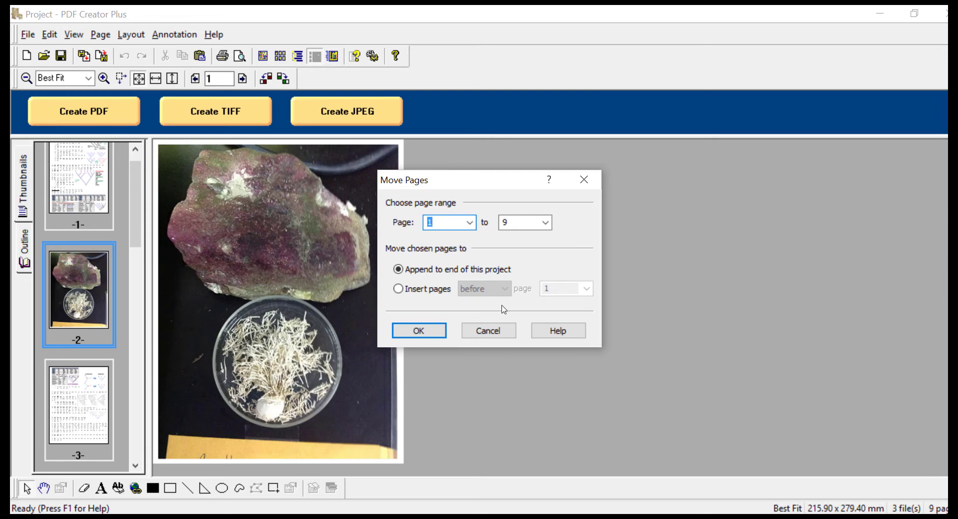
left_click(489, 330)
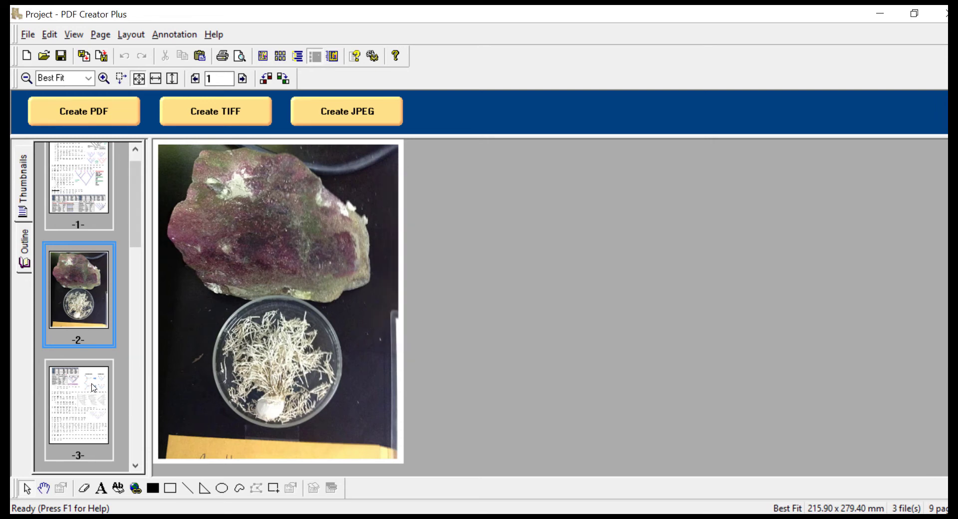
Step: Scroll down to page 9, the frequency bar chart, and press Delete on it
scroll(93, 382, "down", 4)
scroll(93, 384, "down", 3)
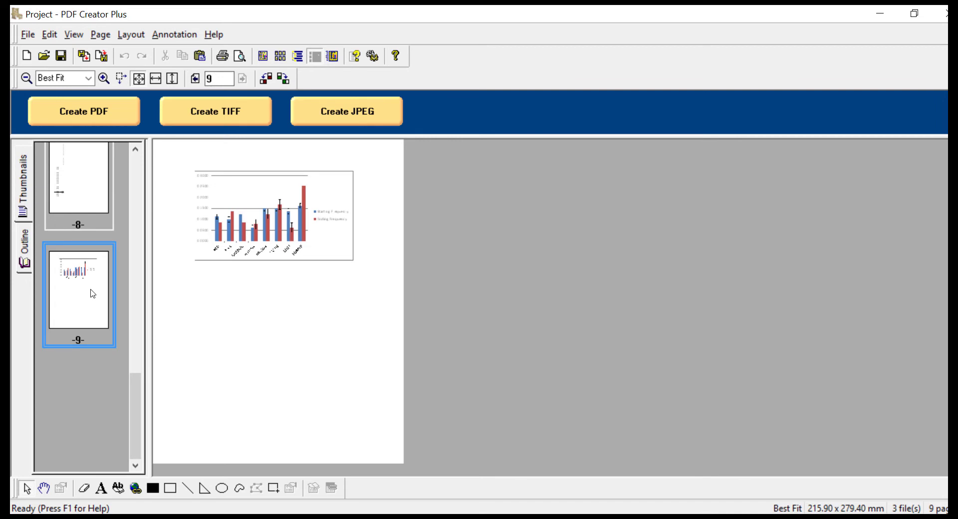
key("Delete")
key("Delete")
Step: Open Page > Delete > Range and cancel it, keeping all nine pages
left_click(100, 34)
mouse_move(120, 184)
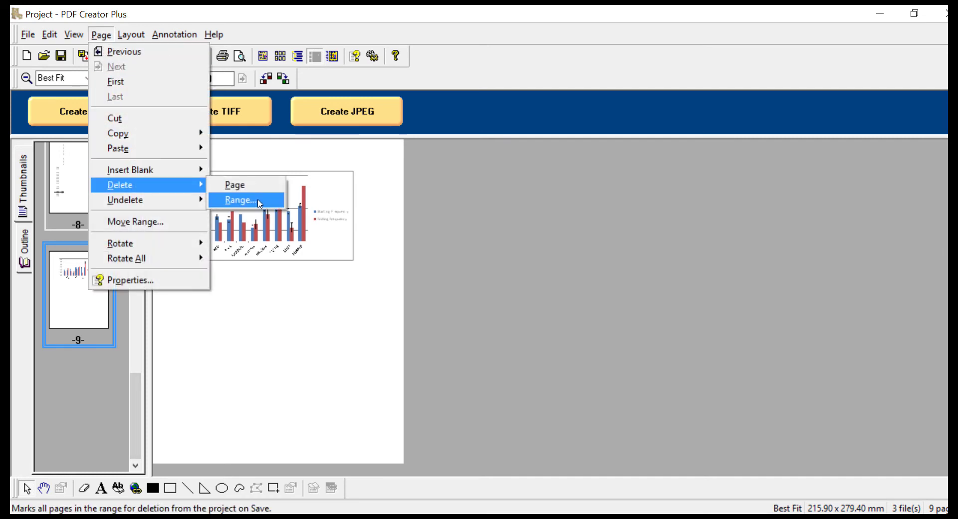
left_click(239, 200)
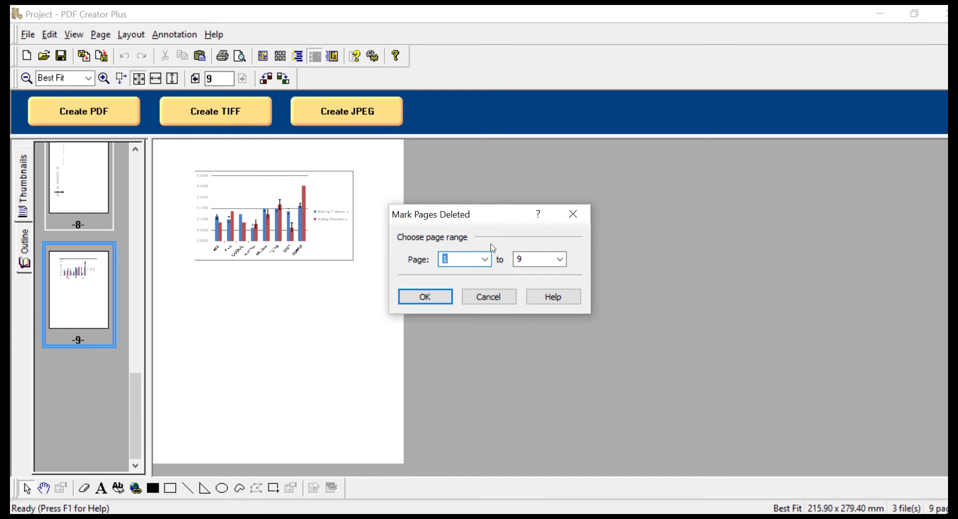
left_click(488, 296)
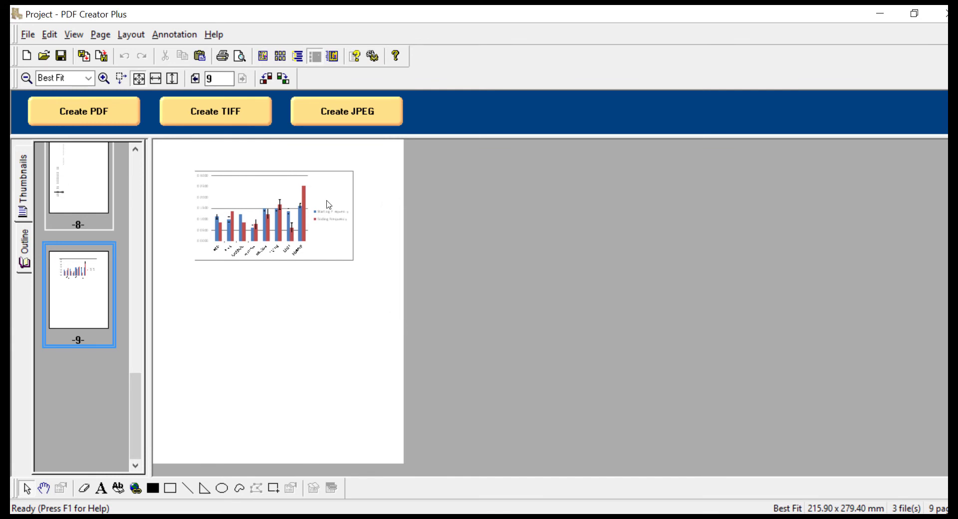
Step: Create the PDF as Sample.pdf and open it in Acrobat Reader from File Explorer
left_click(93, 123)
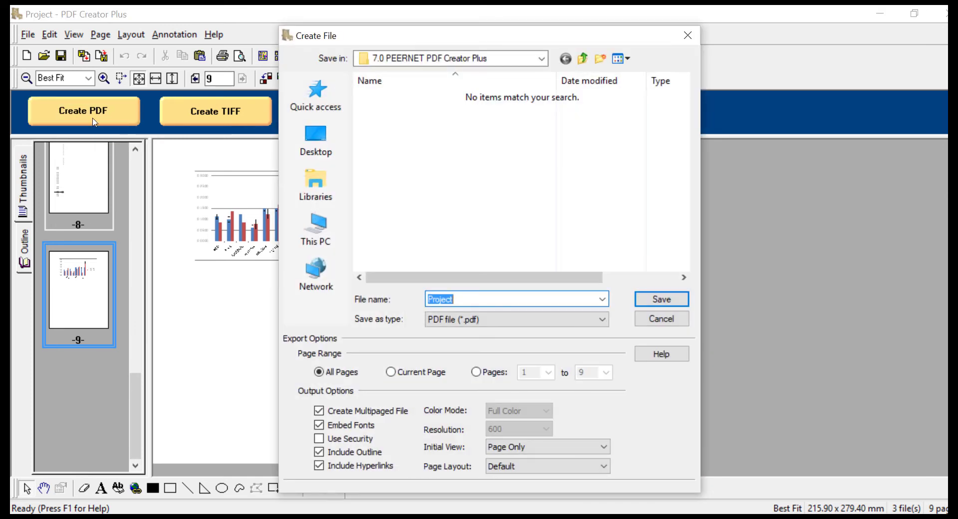
type("Sample")
left_click(662, 299)
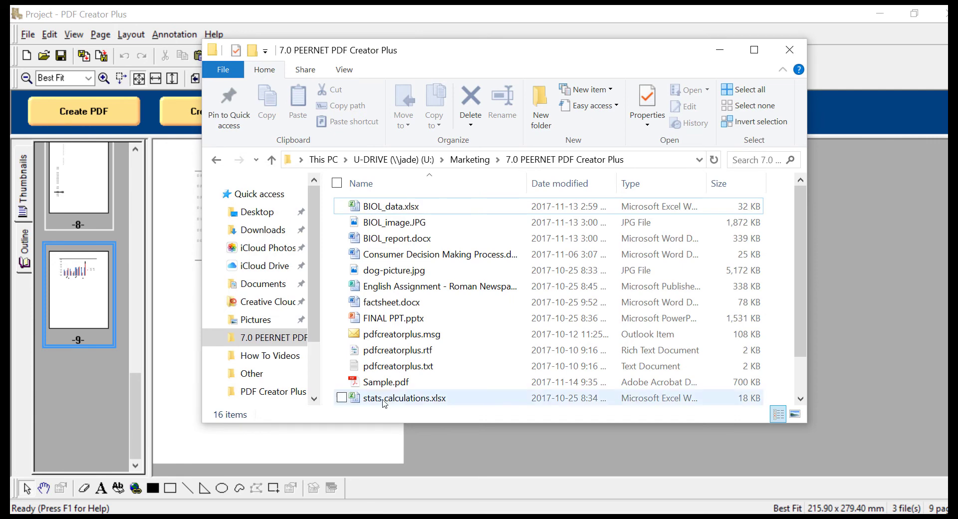
left_click(385, 384)
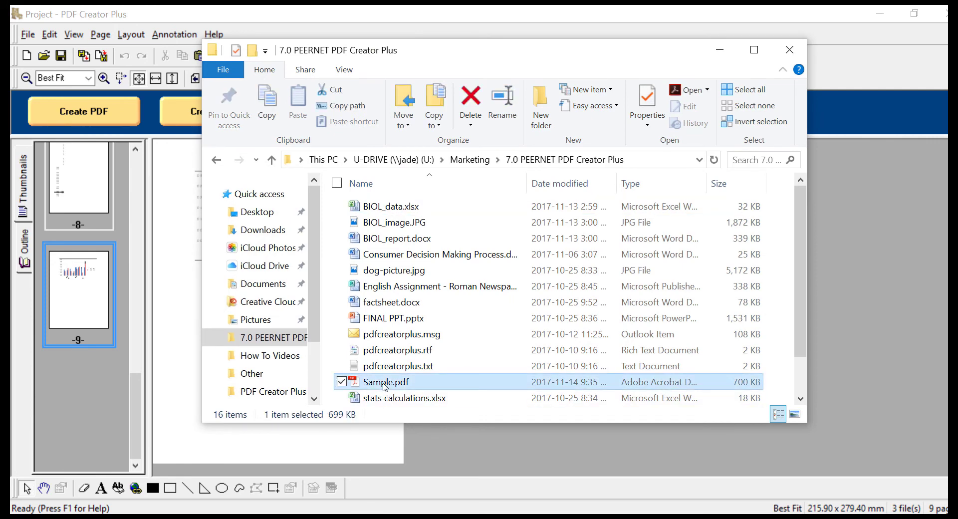
double_click(383, 383)
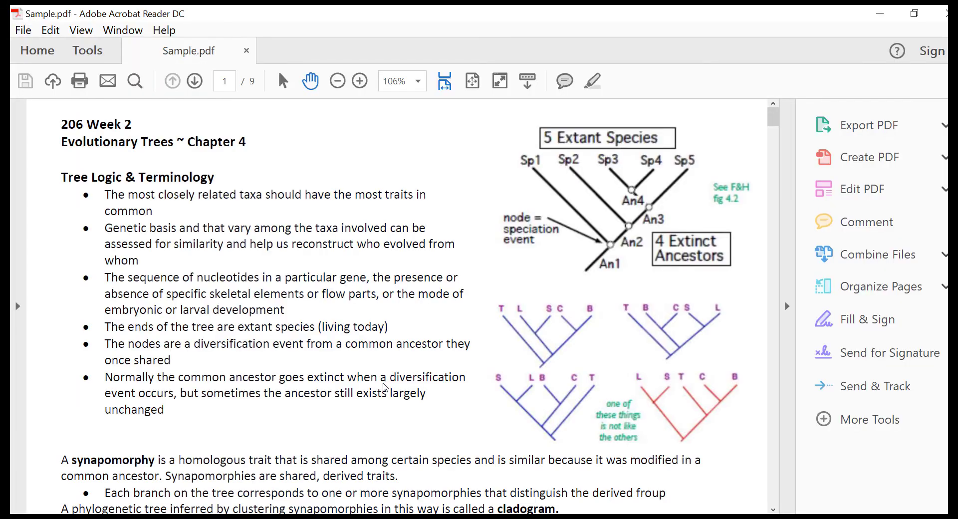
Step: Fit a whole page in view and scroll through Sample.pdf to page 9 of 9
left_click(472, 80)
scroll(631, 297, "down", 2)
scroll(630, 296, "down", 2)
scroll(630, 297, "down", 6)
scroll(630, 297, "down", 4)
scroll(629, 296, "down", 2)
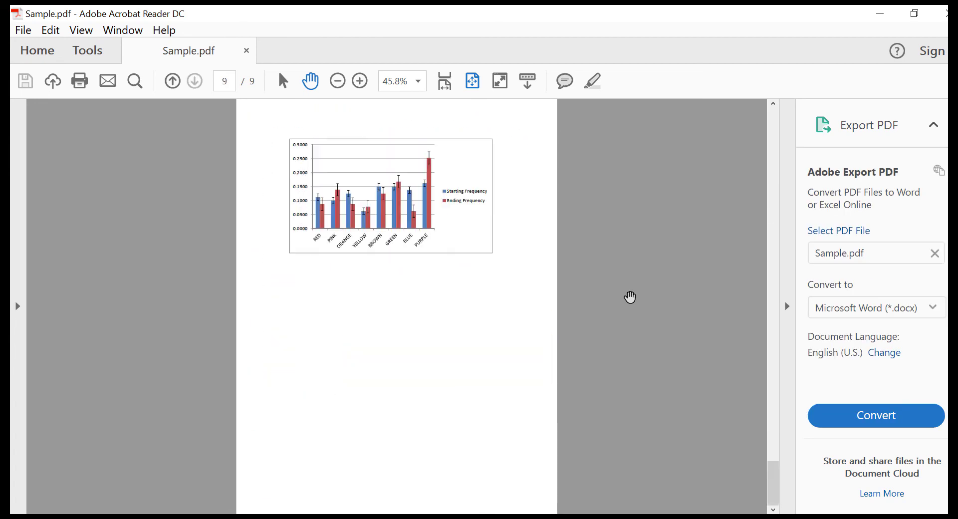